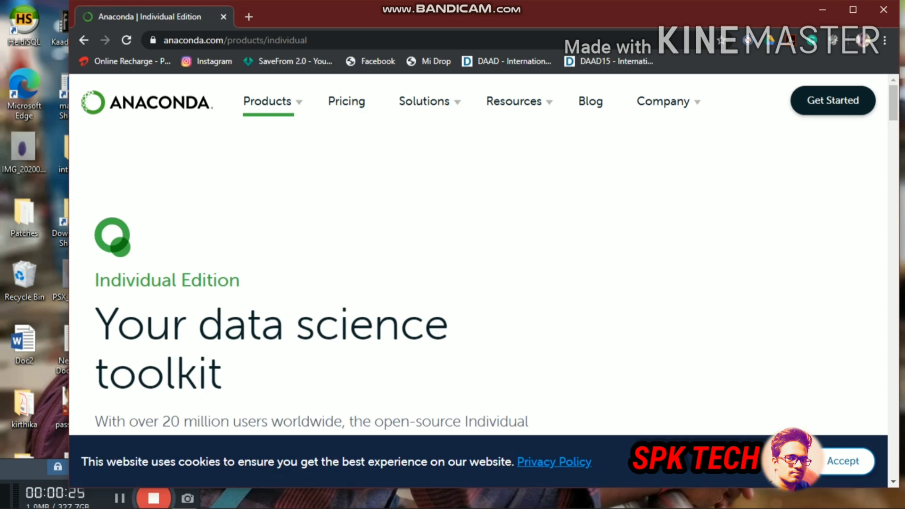
Find the Anaconda installers for Windows, MacOS and Linux on the Individual Edition page.
left_click_drag(892, 106, 899, 401)
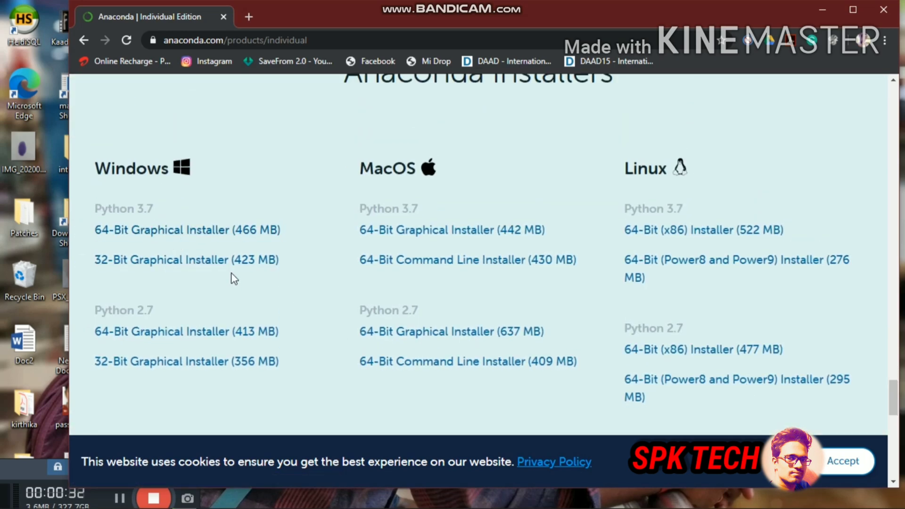
left_click(152, 495)
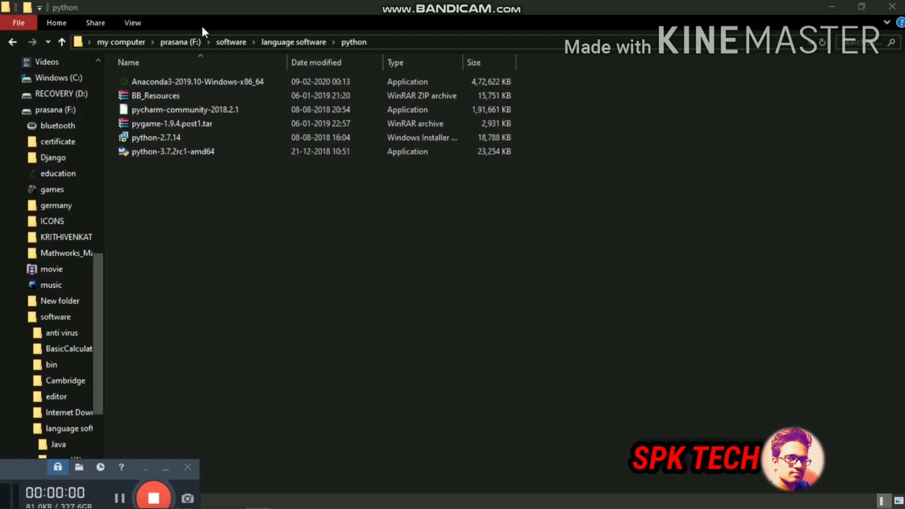
Run the Anaconda3-2019.10-Windows-x86_64 installer up to its advanced options, accepting the license agreement and keeping the default destination folder.
double_click(182, 81)
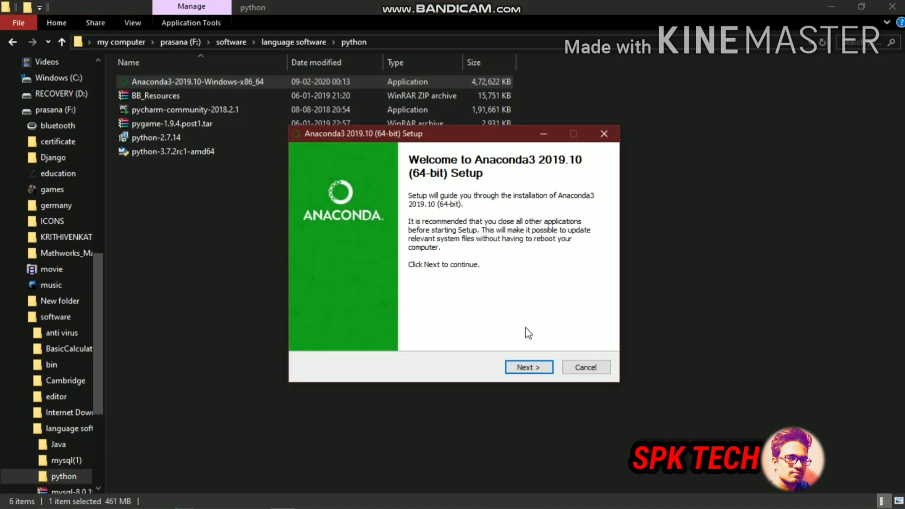
left_click(524, 366)
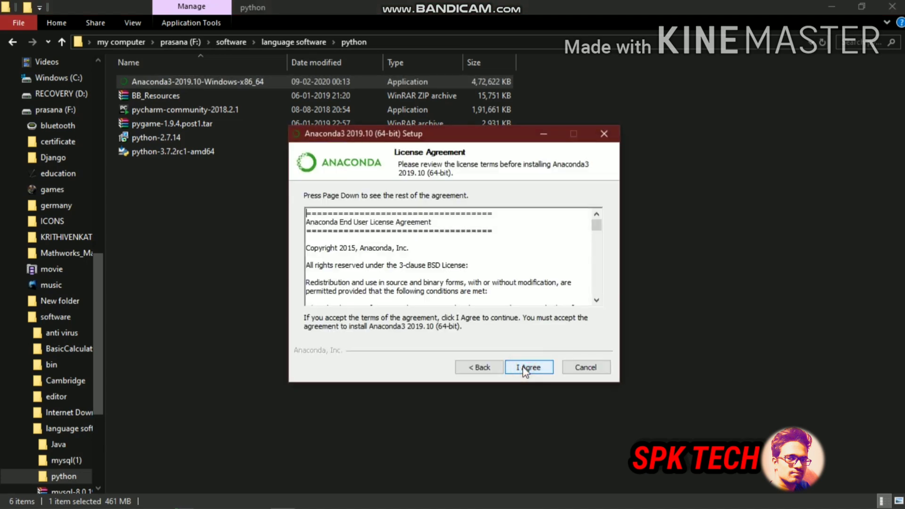
left_click(523, 367)
left_click(524, 368)
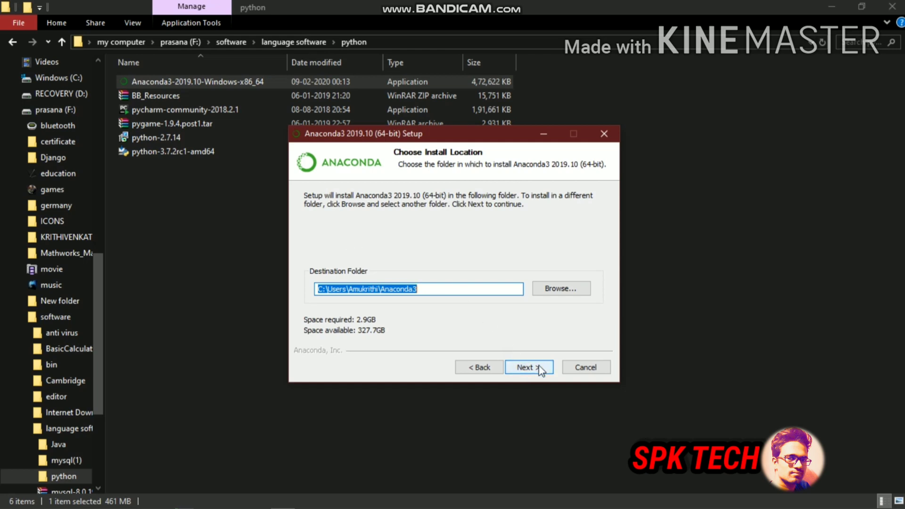
left_click(540, 370)
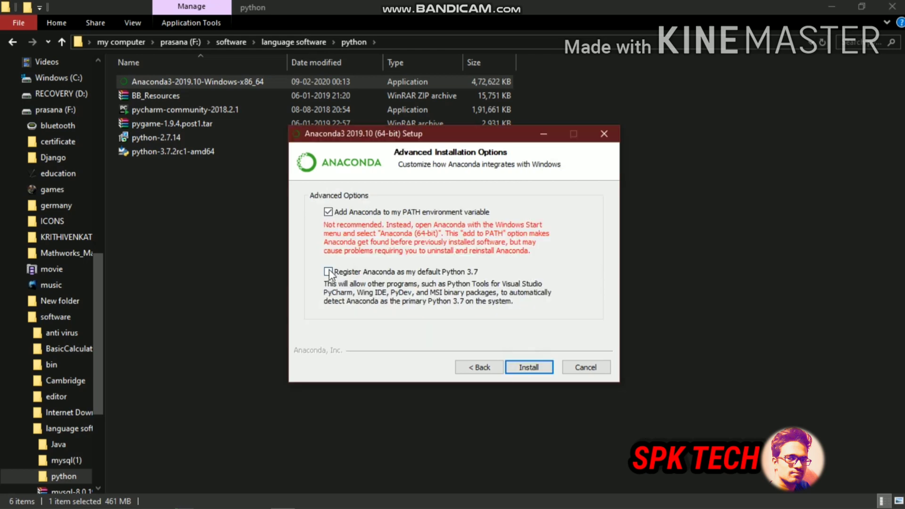
Enable registering Anaconda as the default Python 3.7 and accept the warning about the existing Python version.
left_click(328, 272)
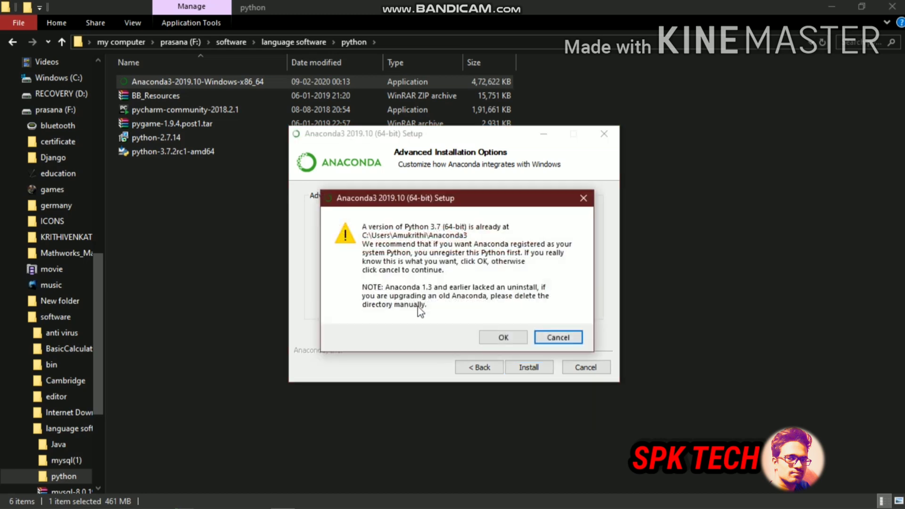
left_click(521, 338)
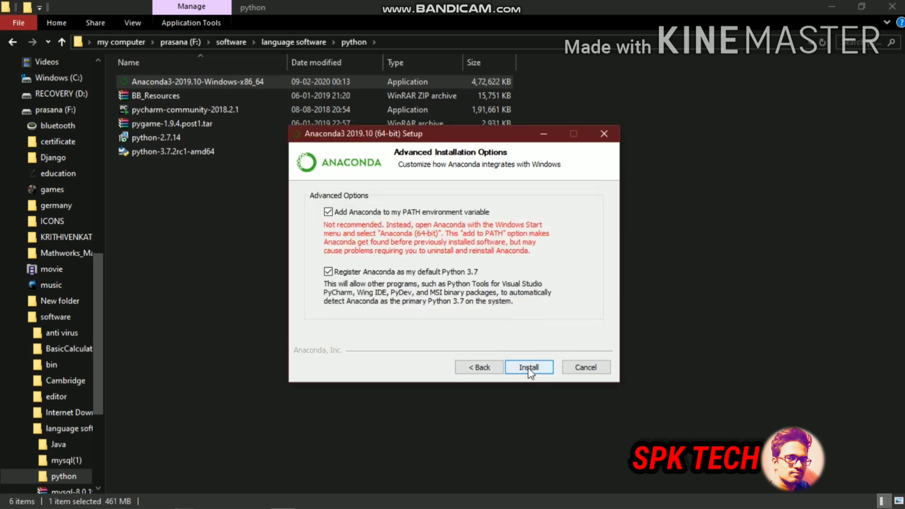
key("alt+Tab")
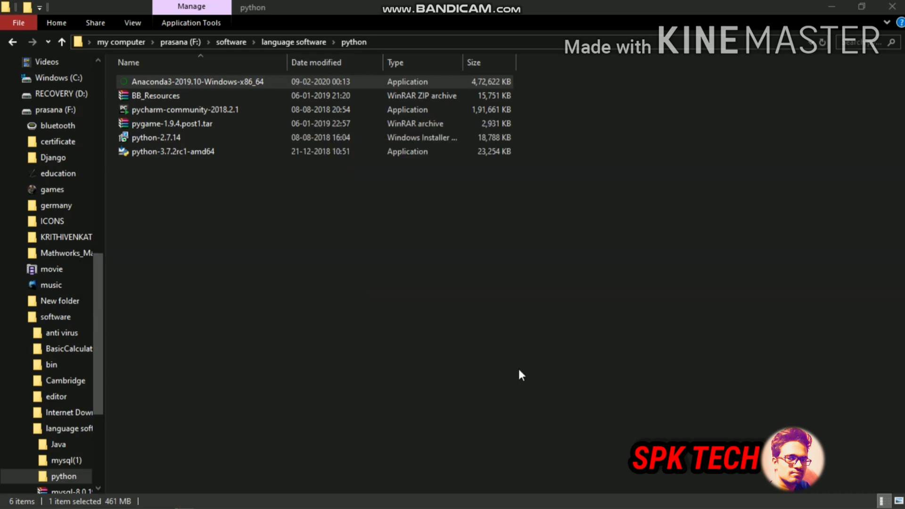
key("alt+Tab")
key("alt+Tab")
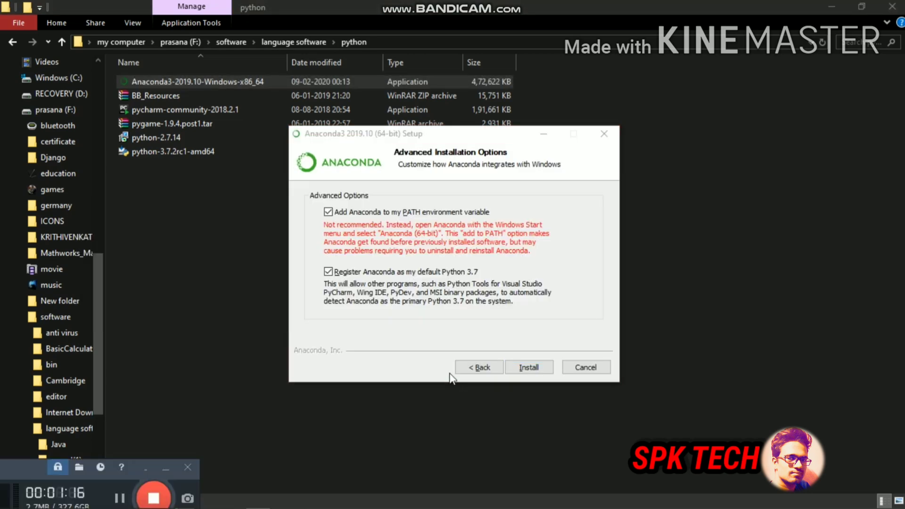
left_click(328, 272)
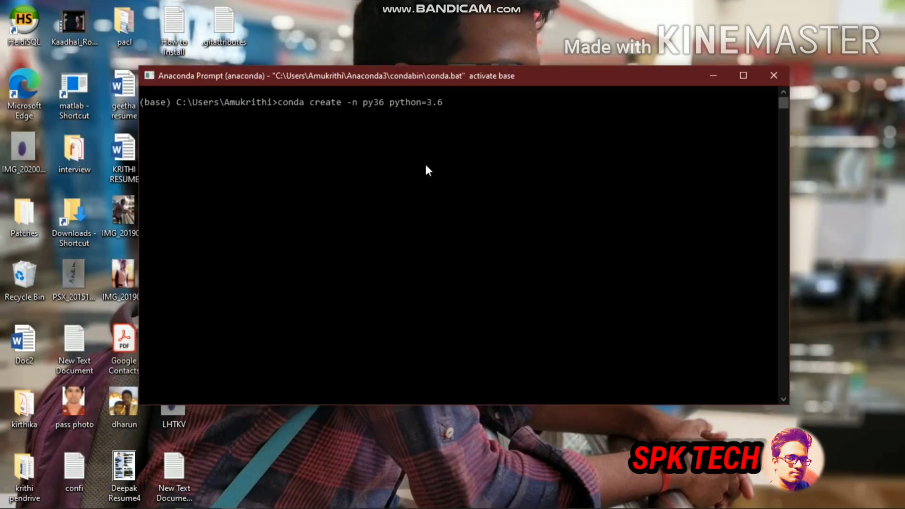
Run conda create -n pyt36 python=3.6 in Anaconda Prompt and decline to proceed with the package installation.
type("t")
key("Return")
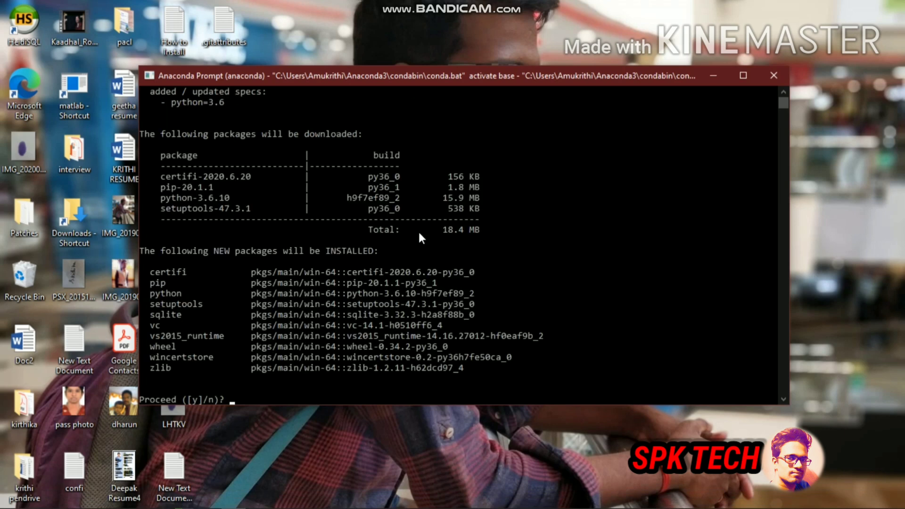
type("n")
key("Return")
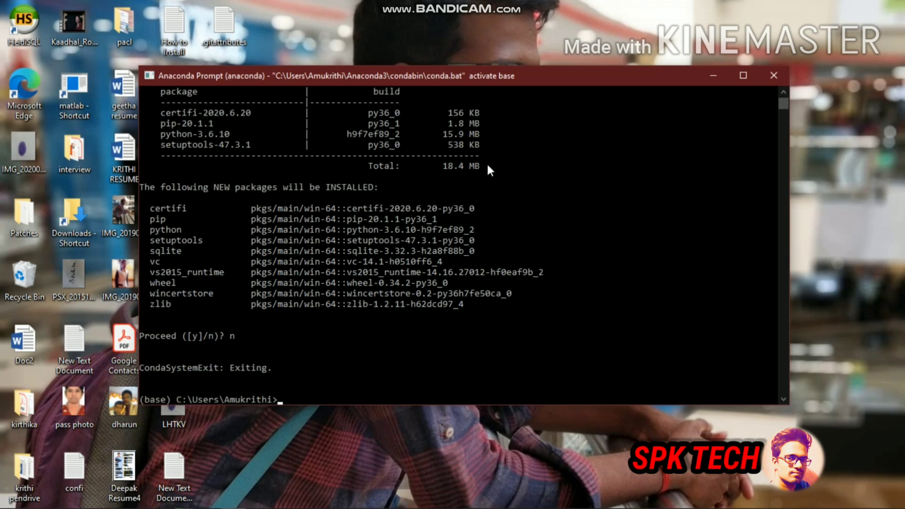
Run conda create -n pyt36 python=3.6 anaconda, look through the listed packages, and decline to proceed with the installation.
key("Up")
type("ana")
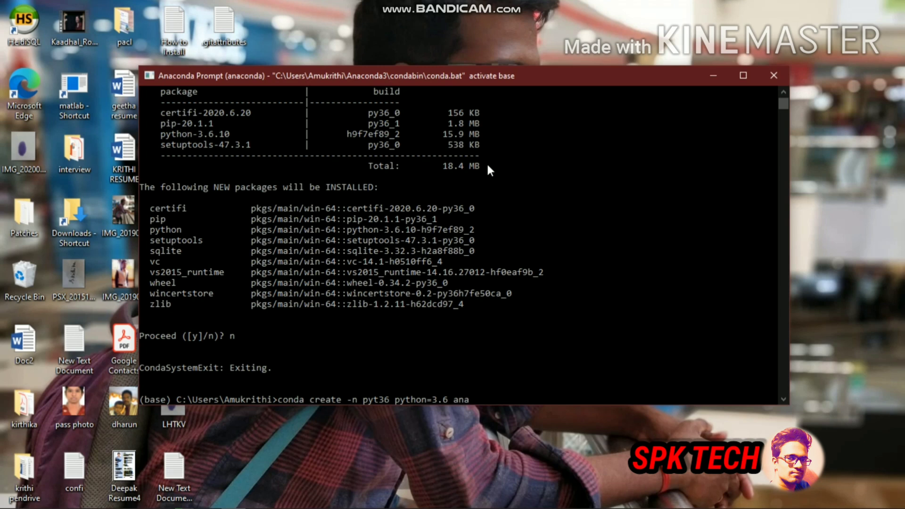
type("conda")
key("Return")
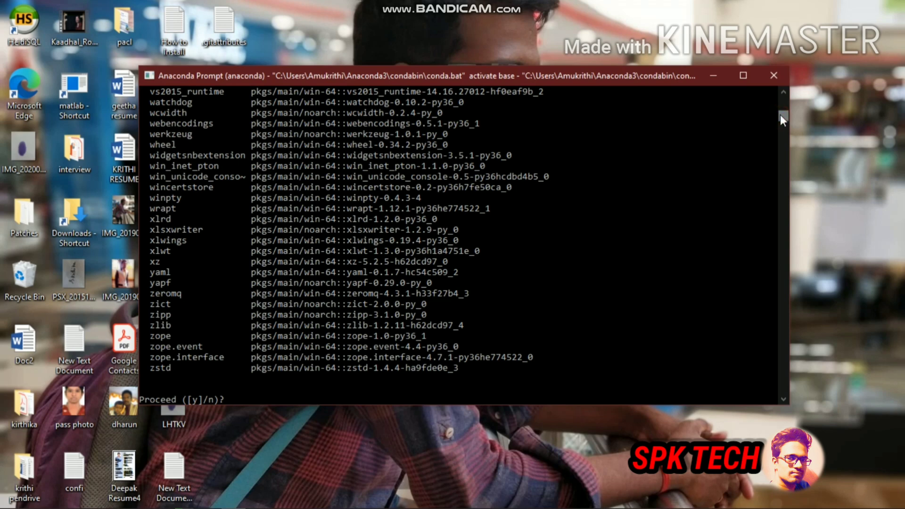
left_click_drag(780, 114, 780, 106)
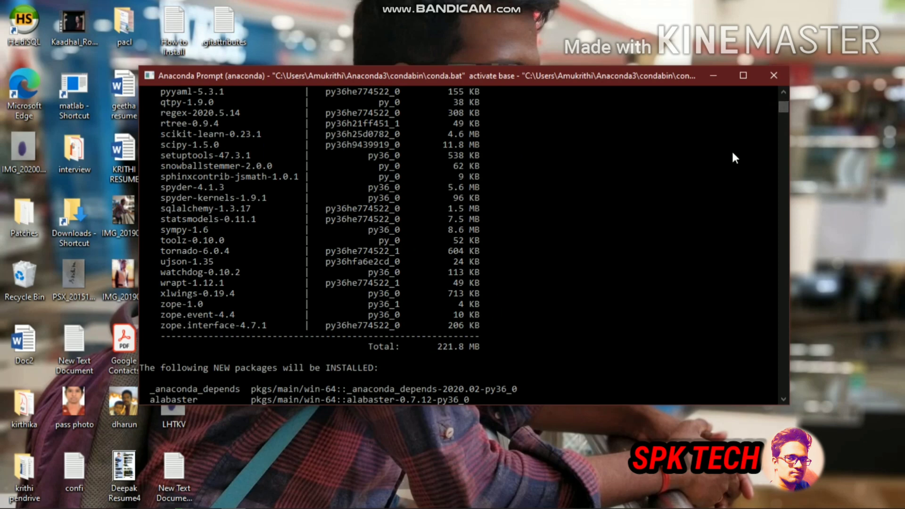
mouse_move(784, 105)
left_mouse_down()
mouse_move(784, 138)
mouse_move(783, 116)
left_mouse_up()
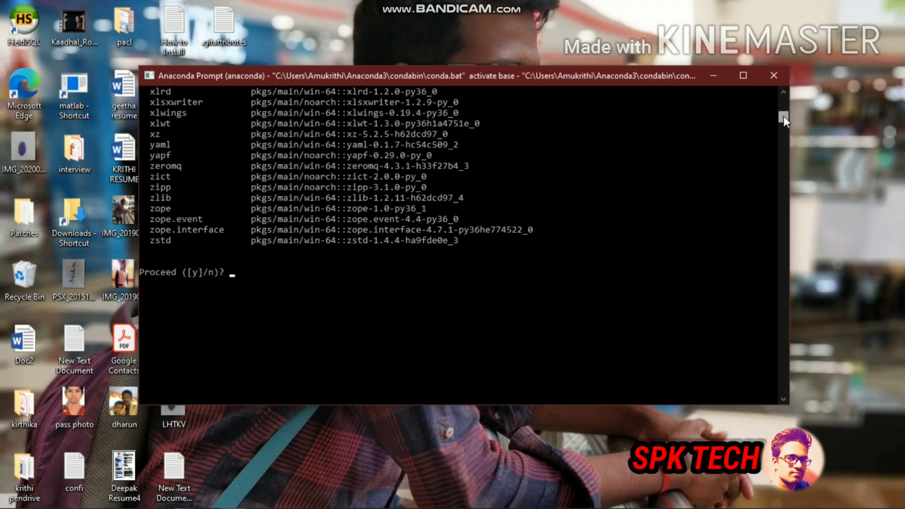
type("n")
key("Return")
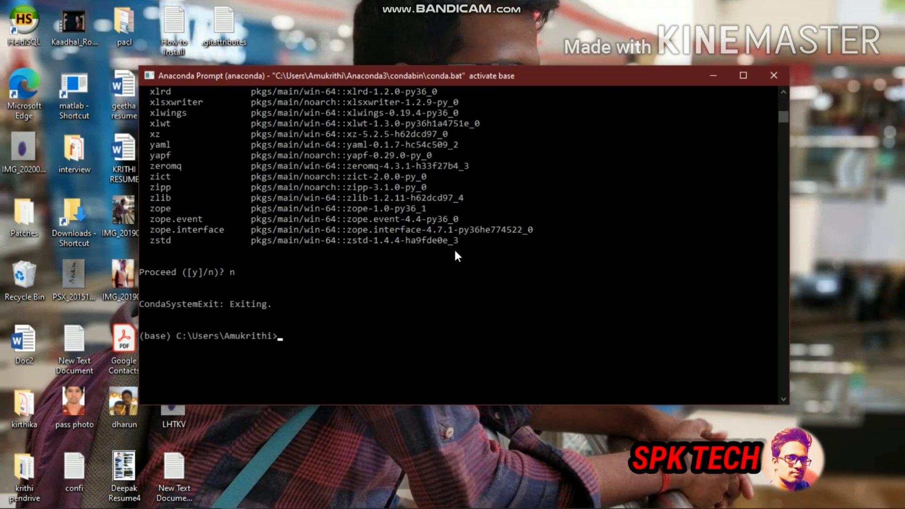
Clear the console and start the Python interpreter.
type("cls")
key("Return")
type("p")
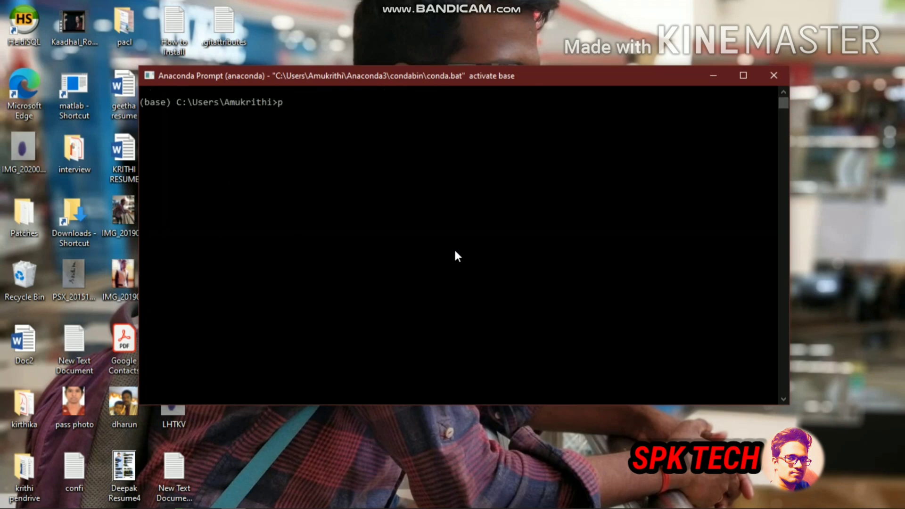
type("ython")
key("Return")
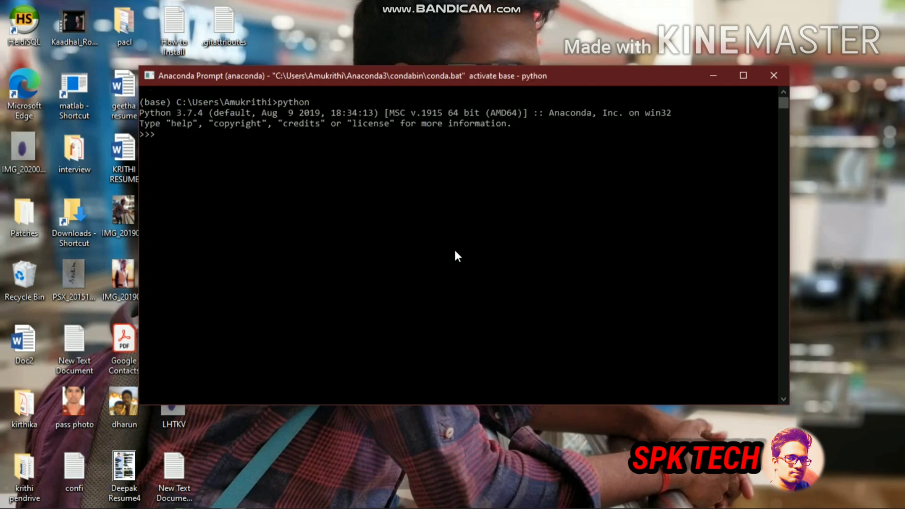
Try to run print(hello), without quotation marks, in the Python interpreter.
type("print")
type("(he)")
key("Left")
type("he")
type("llo")
key("Return")
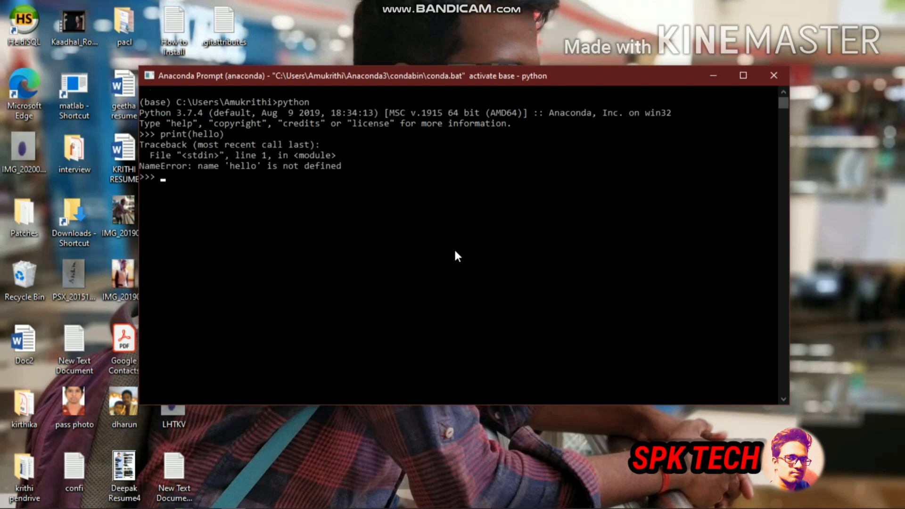
Run print("hello") in the Python interpreter and leave it with exit().
type("print()")
key("Left")
type("\"\"")
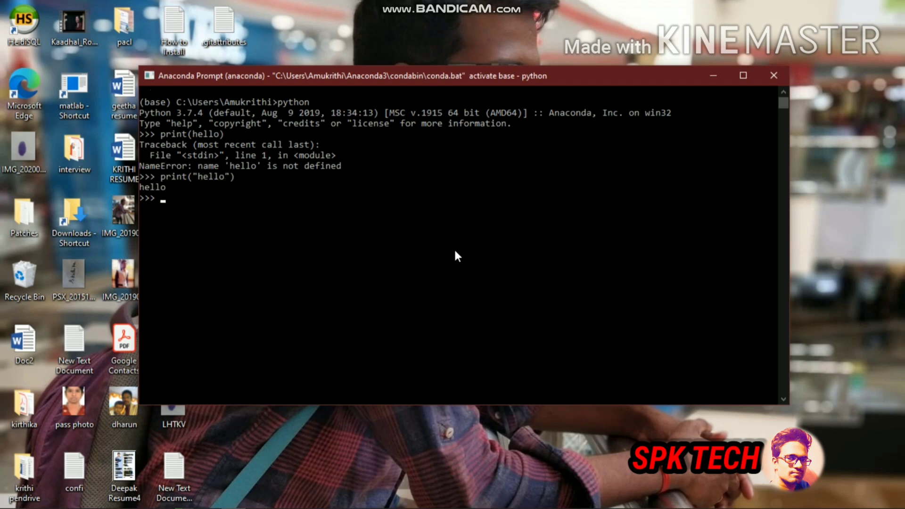
type("it()")
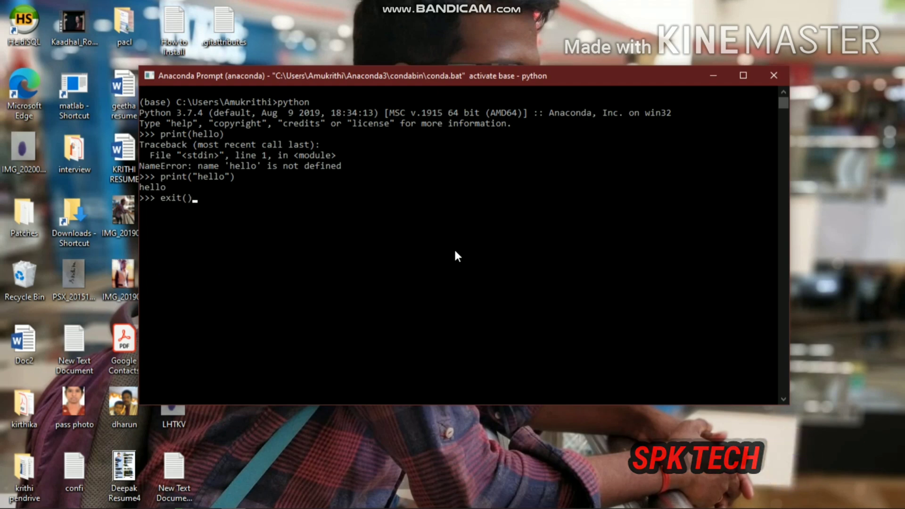
key("Return")
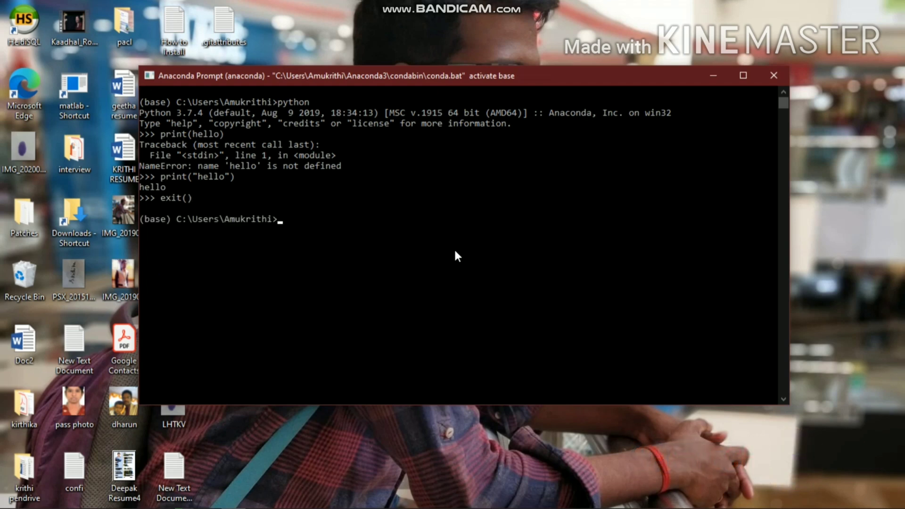